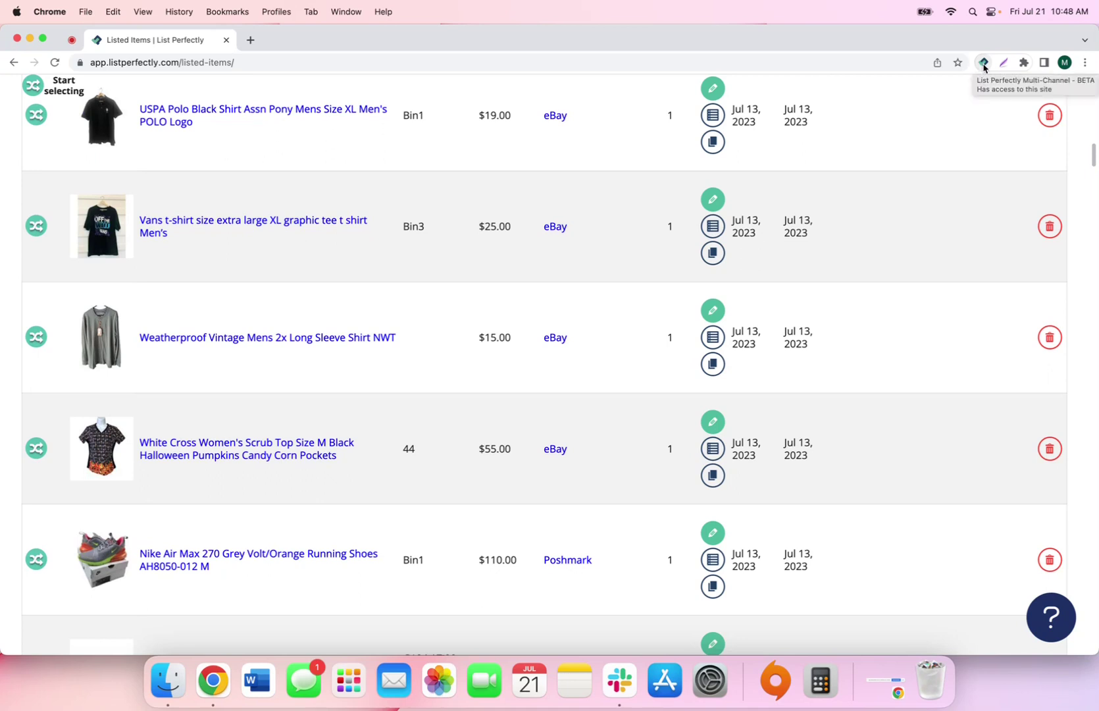
- Open the List Perfectly extension popup from the Chrome toolbar and go to its Settings
{"action": "left_click", "coordinate": [984, 68]}
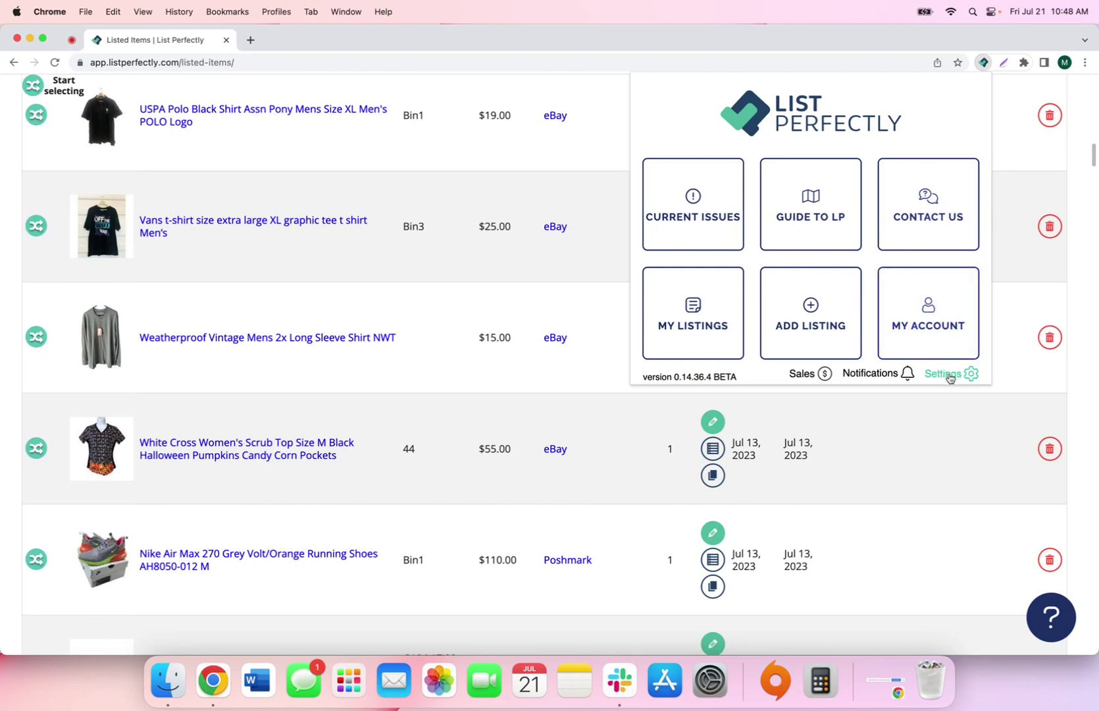
{"action": "left_click", "coordinate": [948, 375]}
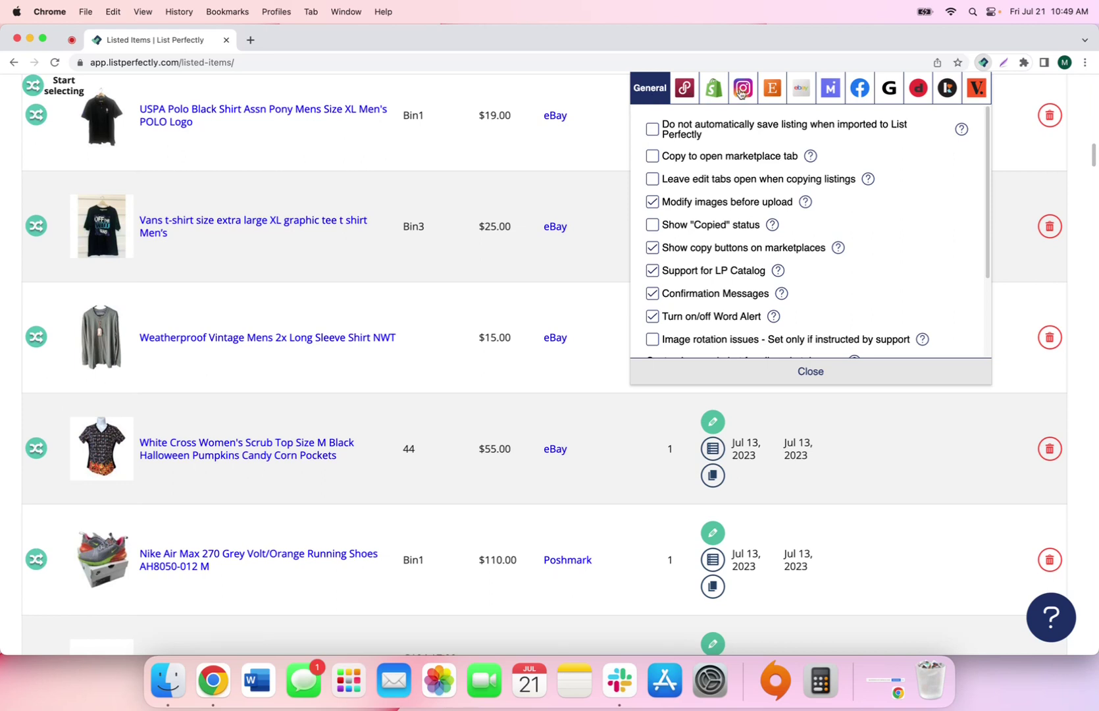
- Show the eBay tab with Sell Similar off, Alternate Image Upload on and the 'local pickup' alert
{"action": "left_click", "coordinate": [798, 94]}
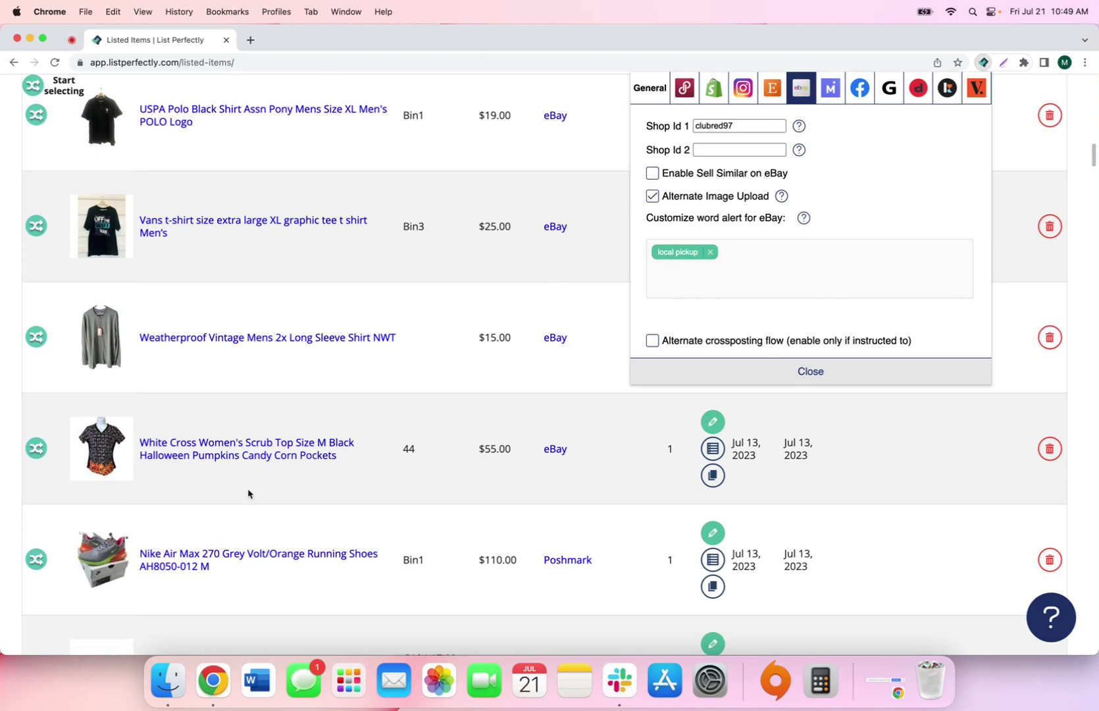
- Turn Sell Similar on and Alternate Image Upload off, then copy the Nike Air Max 270 listing to eBay
{"action": "left_click", "coordinate": [652, 173]}
{"action": "left_click", "coordinate": [652, 197]}
{"action": "left_click", "coordinate": [135, 547]}
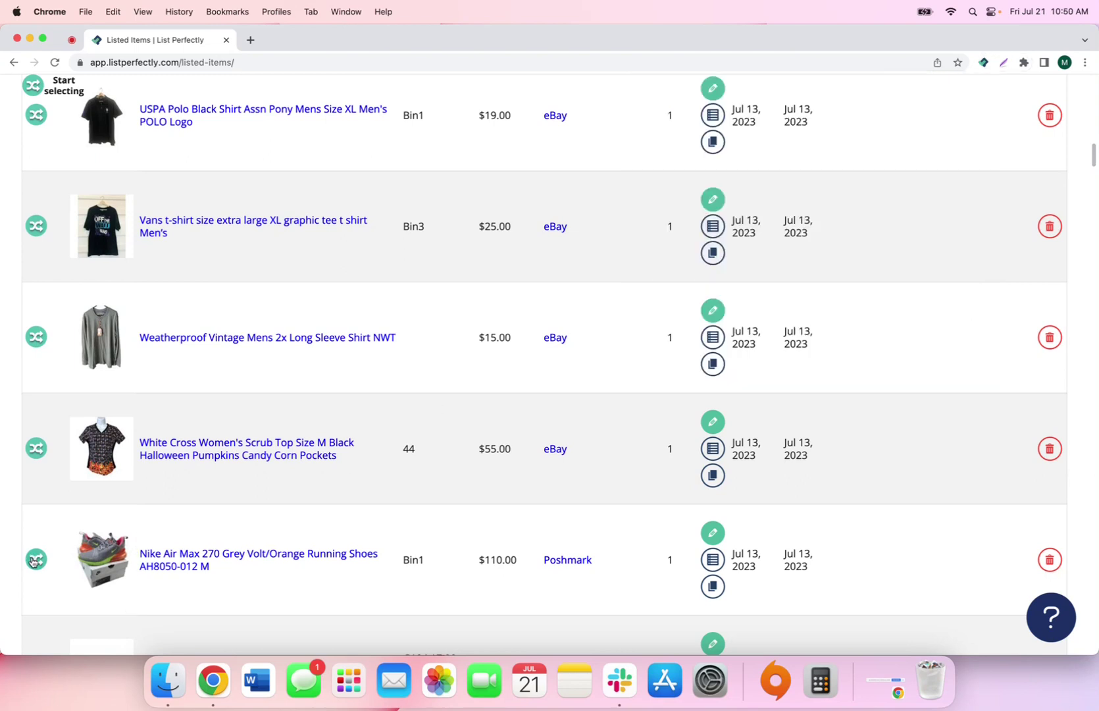
{"action": "left_click", "coordinate": [34, 561]}
{"action": "left_click", "coordinate": [595, 244]}
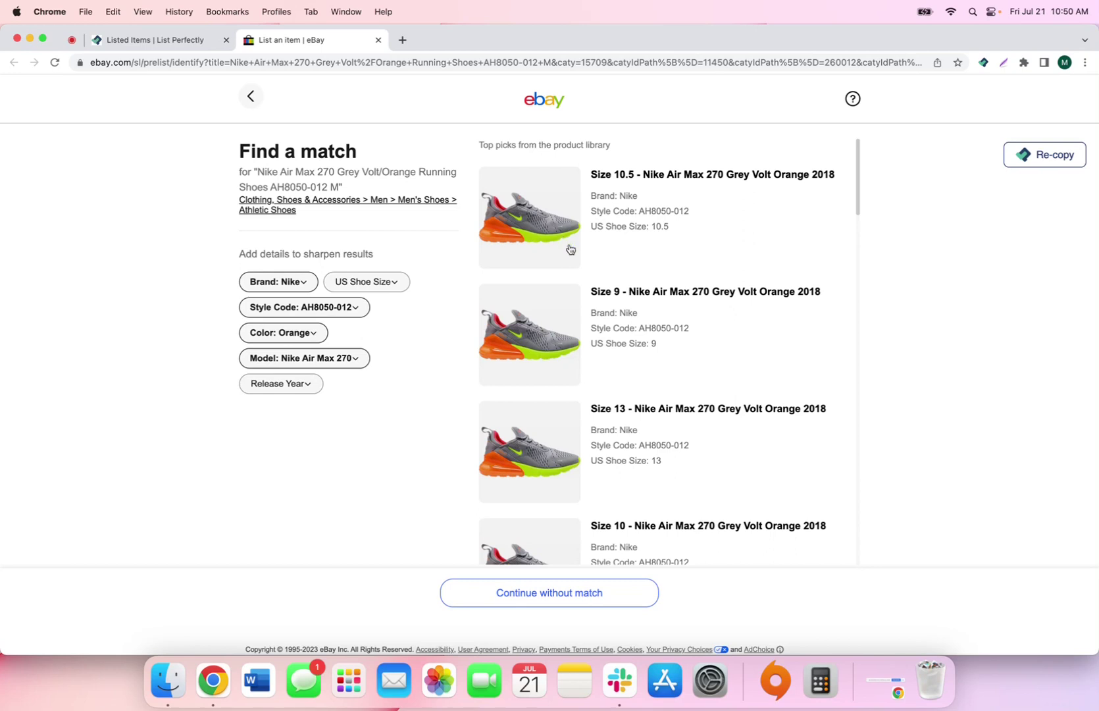
- Match the Nike shoes to size 9, confirm Pre-owned condition, and review the filled item specifics
{"action": "scroll", "coordinate": [559, 277], "scroll_direction": "down", "scroll_amount": 1}
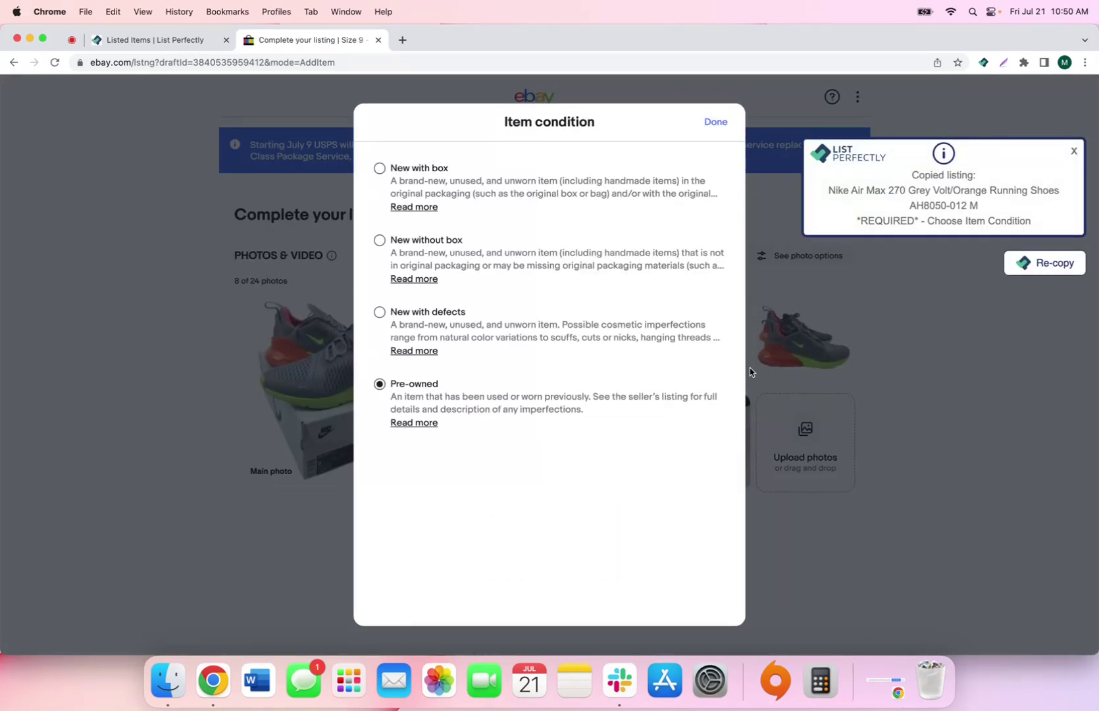
{"action": "left_click", "coordinate": [724, 124]}
{"action": "scroll", "coordinate": [556, 347], "scroll_direction": "down", "scroll_amount": 15}
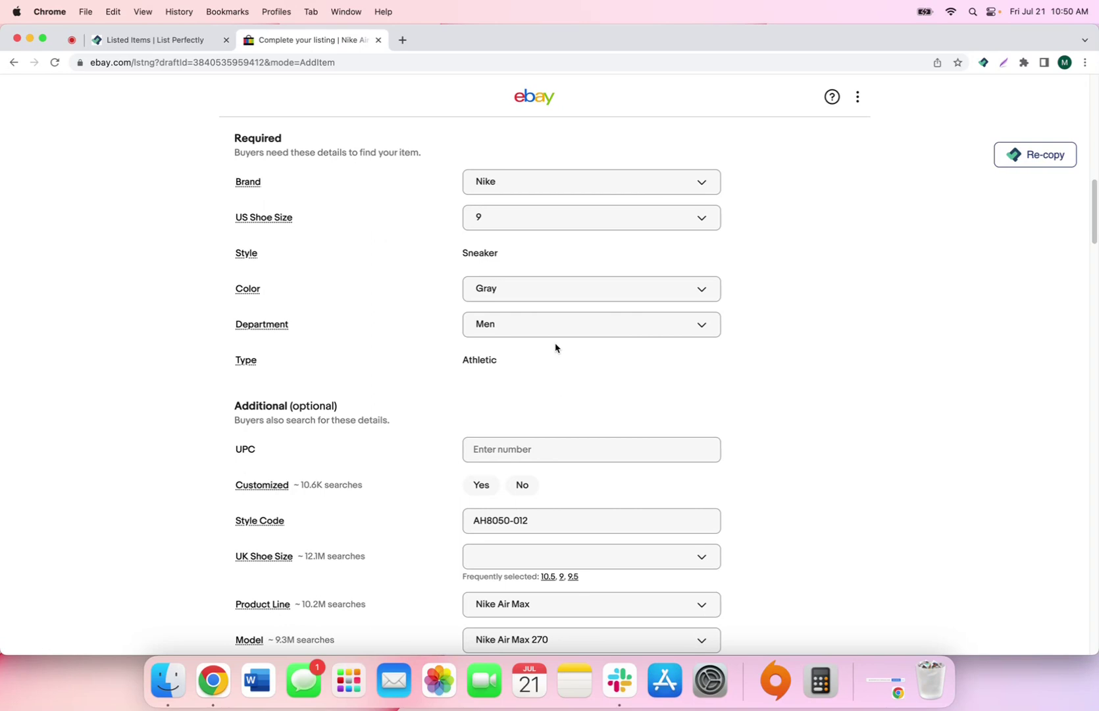
{"action": "scroll", "coordinate": [533, 362], "scroll_direction": "down", "scroll_amount": 8}
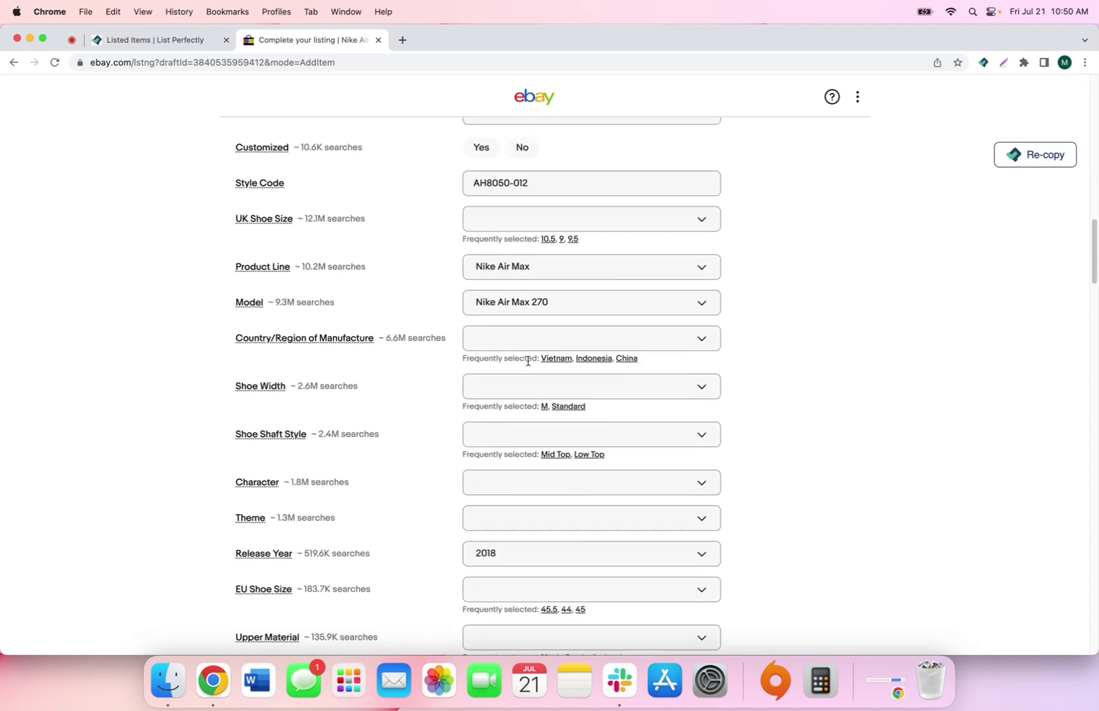
{"action": "scroll", "coordinate": [431, 373], "scroll_direction": "down", "scroll_amount": 3}
- Uncheck Enable Sell Similar in the extension's eBay settings and copy the Nike listing to eBay again
{"action": "left_click", "coordinate": [155, 40]}
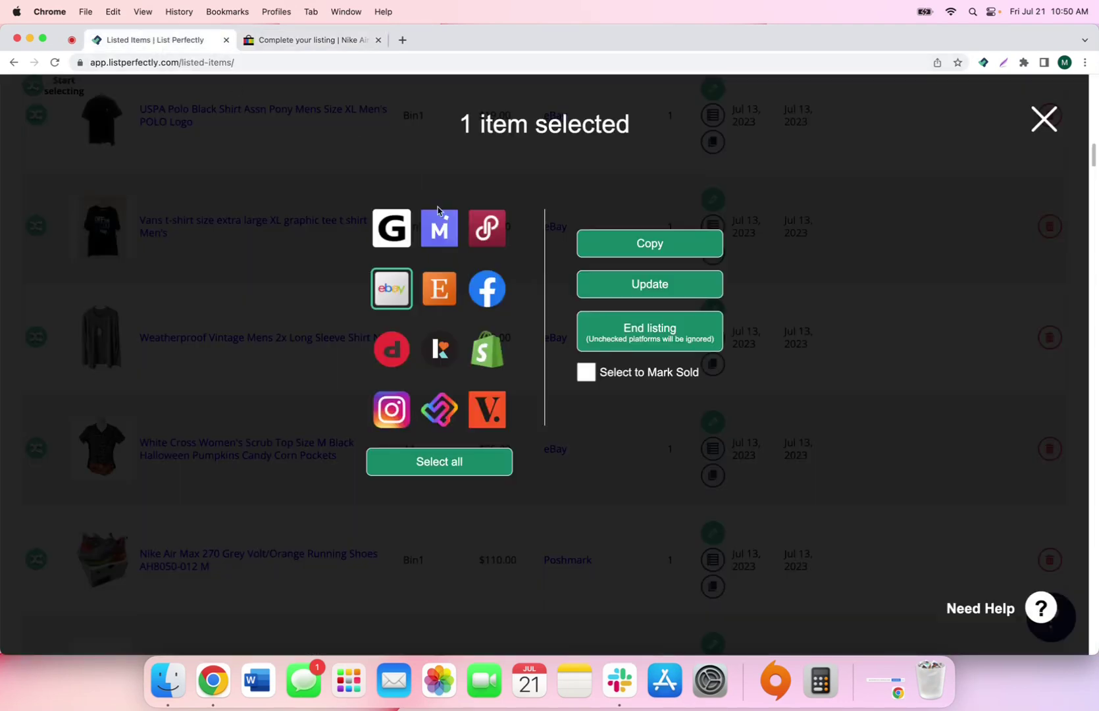
{"action": "left_click", "coordinate": [983, 63]}
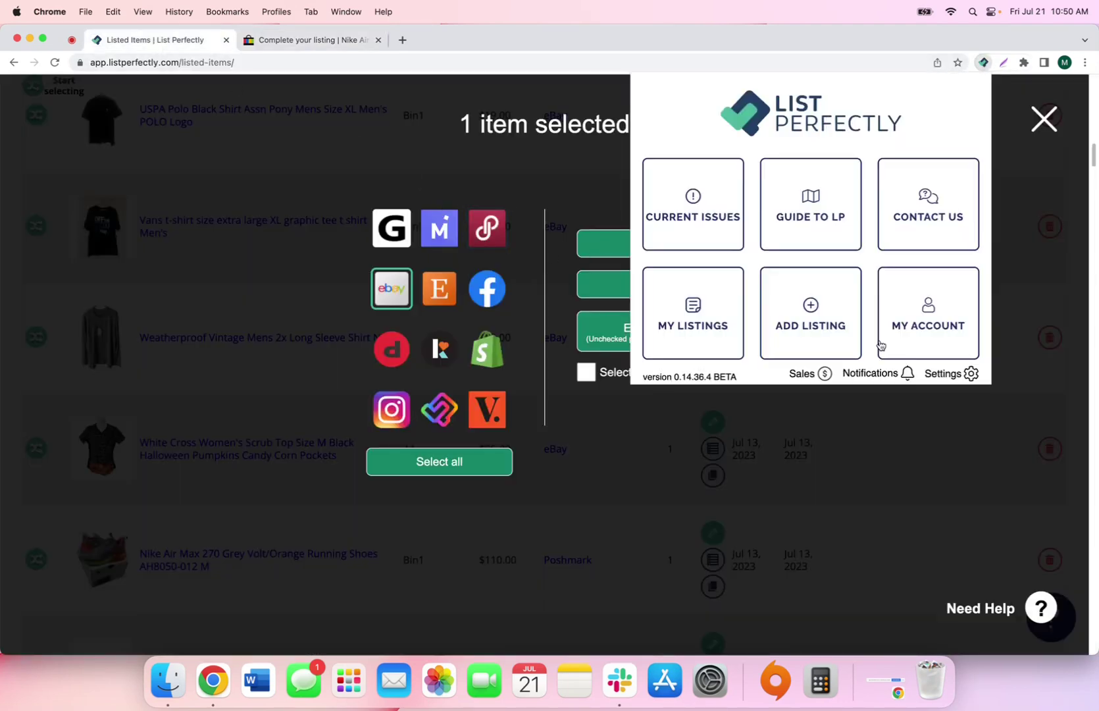
{"action": "left_click", "coordinate": [927, 375]}
{"action": "left_click", "coordinate": [801, 88]}
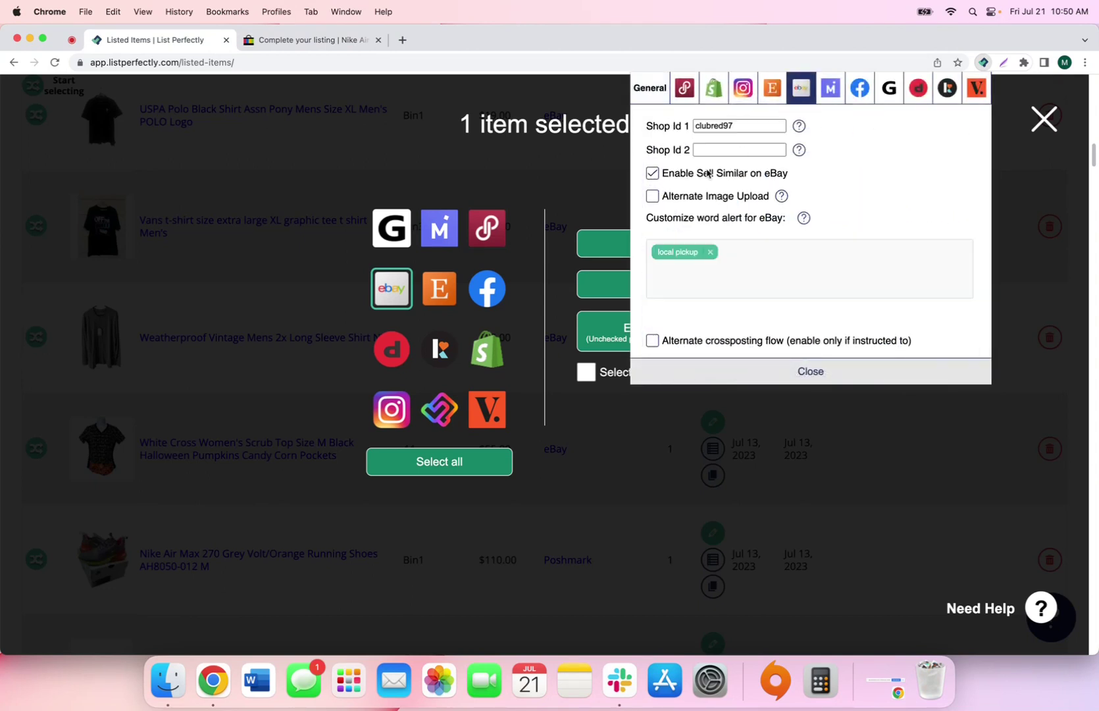
{"action": "left_click", "coordinate": [654, 176]}
{"action": "left_click", "coordinate": [595, 395]}
{"action": "left_click", "coordinate": [625, 244]}
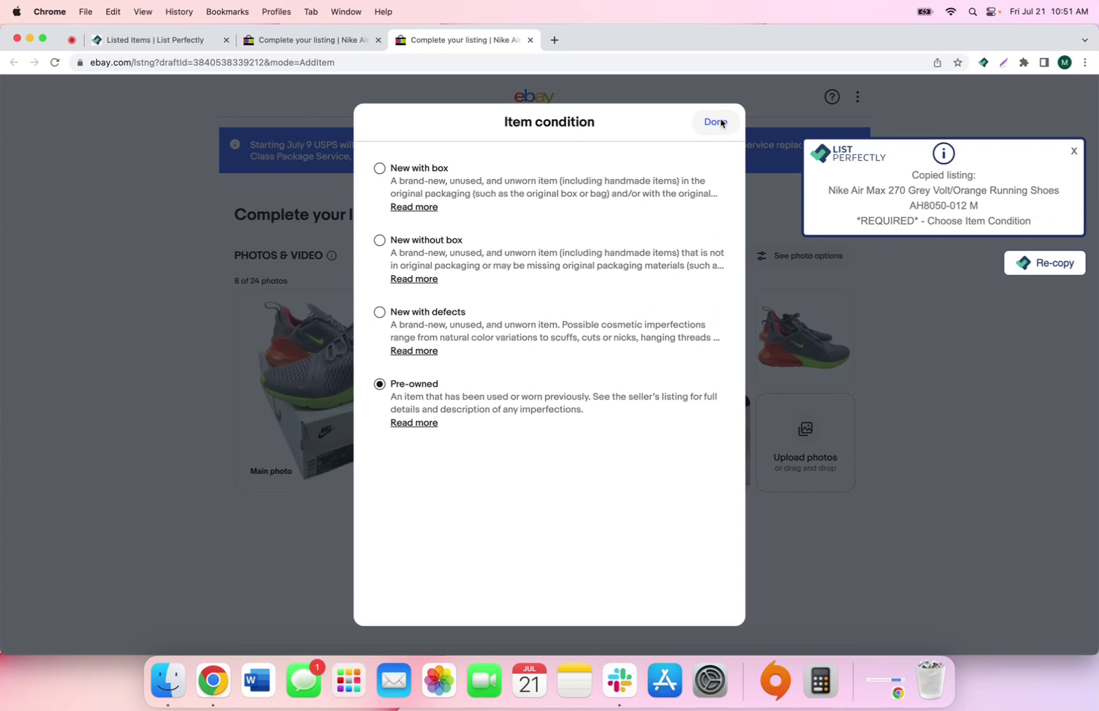
- Confirm Pre-owned condition and review the title, Bin1 SKU, description and $110.00 Buy It Now price
{"action": "left_click", "coordinate": [715, 122]}
{"action": "scroll", "coordinate": [765, 411], "scroll_direction": "down", "scroll_amount": 8}
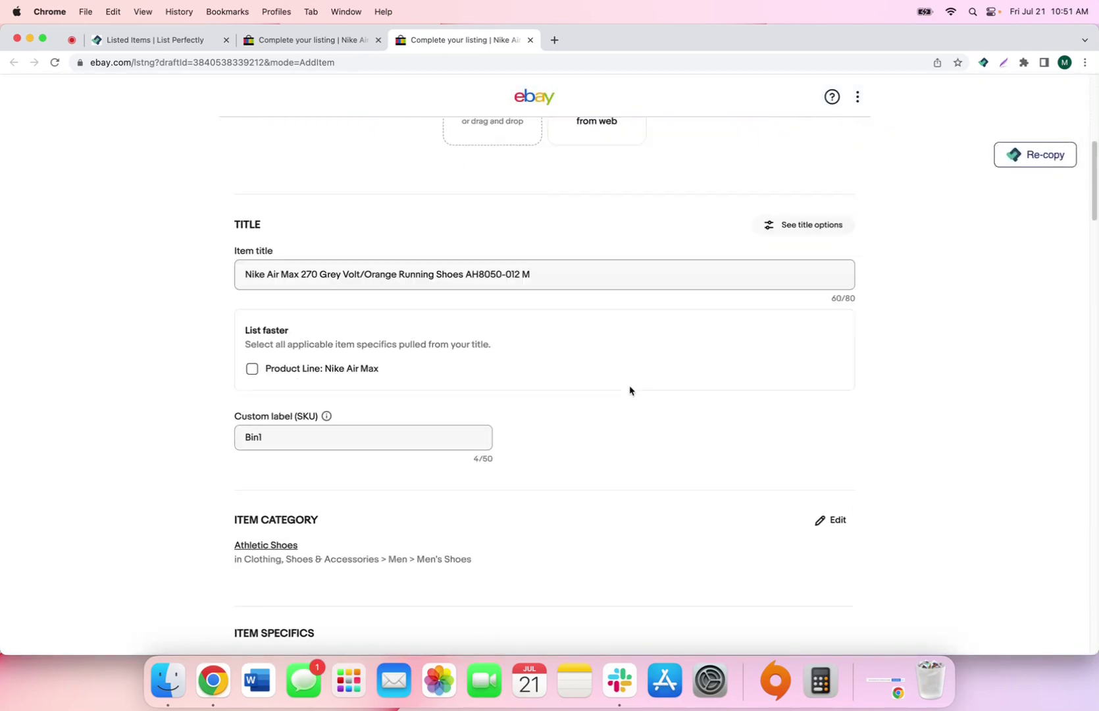
{"action": "scroll", "coordinate": [630, 390], "scroll_direction": "down", "scroll_amount": 5}
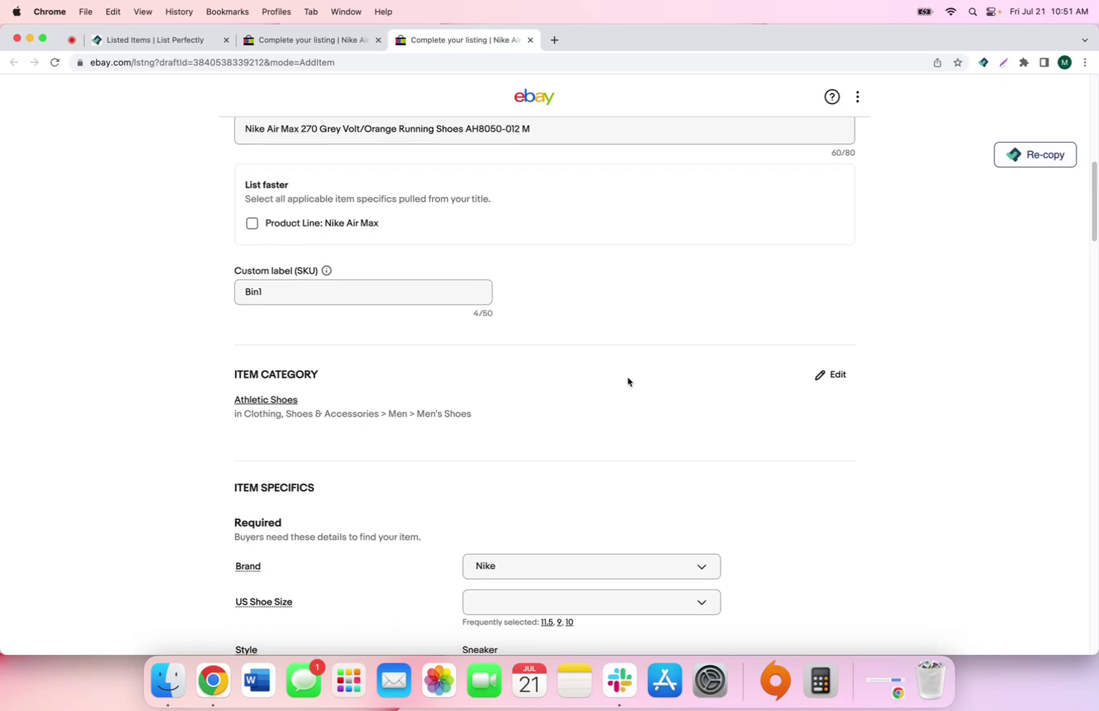
{"action": "scroll", "coordinate": [628, 381], "scroll_direction": "down", "scroll_amount": 1}
{"action": "scroll", "coordinate": [628, 381], "scroll_direction": "down", "scroll_amount": 6}
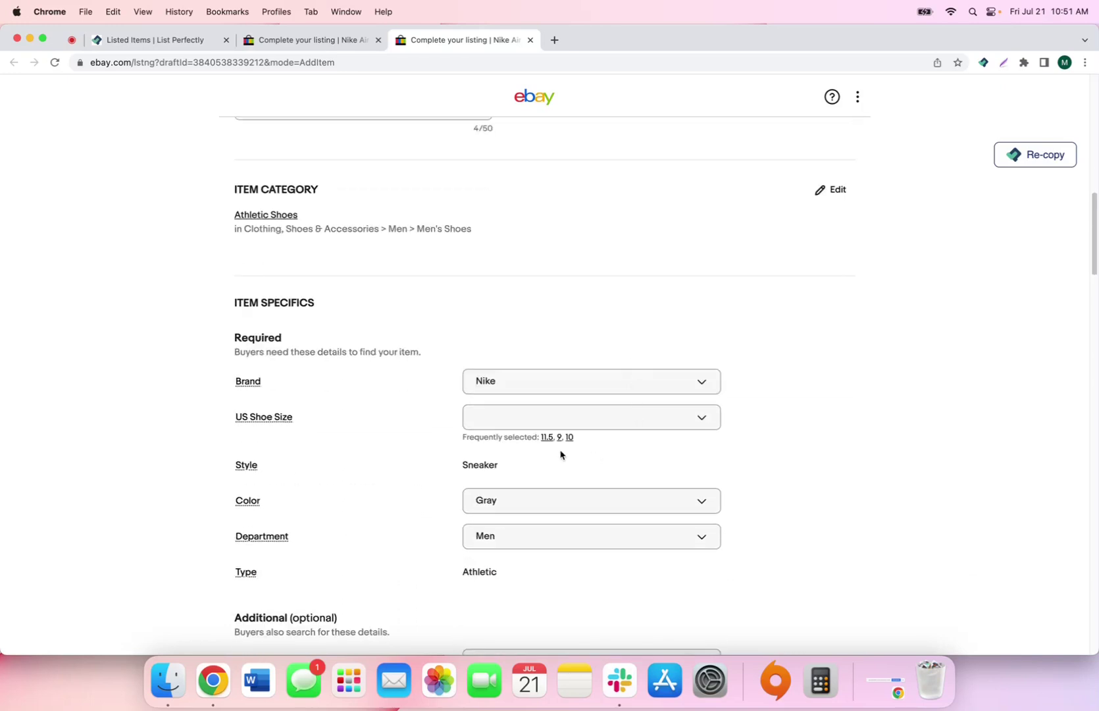
{"action": "scroll", "coordinate": [557, 459], "scroll_direction": "down", "scroll_amount": 15}
{"action": "scroll", "coordinate": [483, 451], "scroll_direction": "down", "scroll_amount": 15}
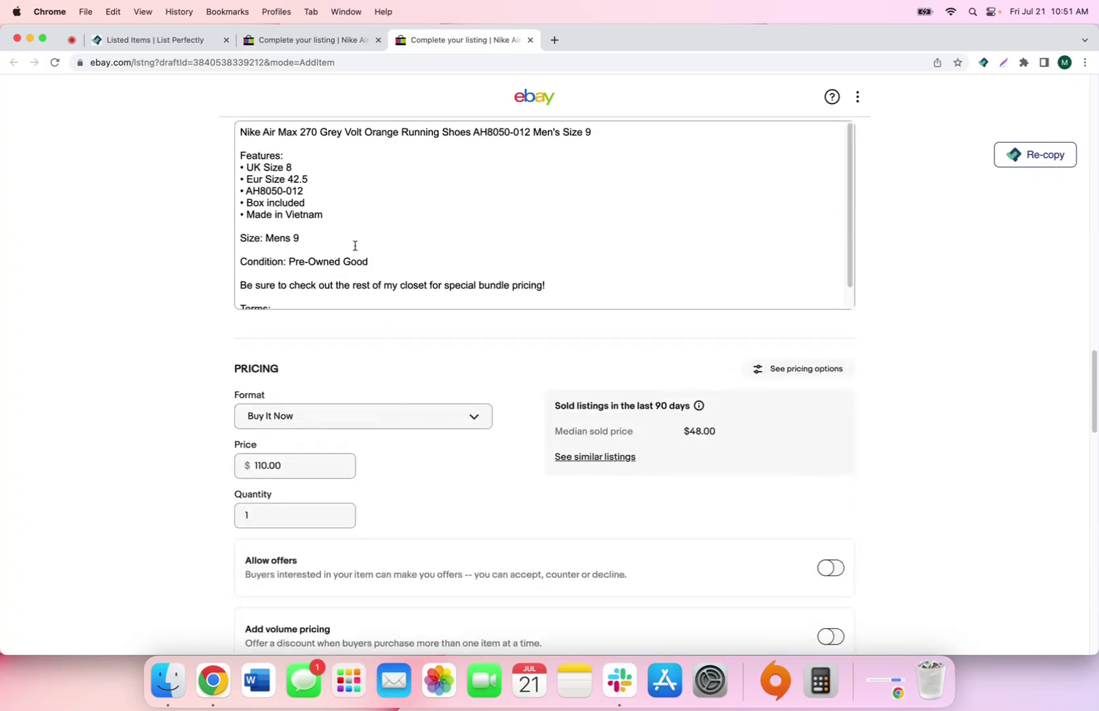
{"action": "left_click", "coordinate": [194, 41]}
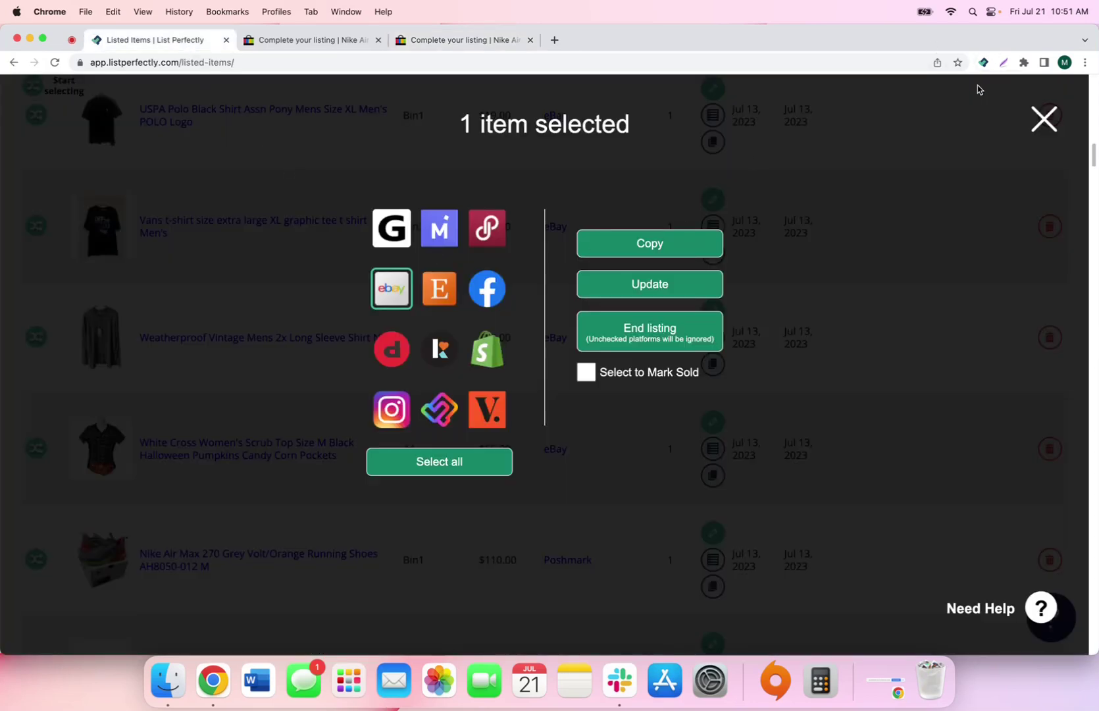
- Toggle Alternate Image Upload on and back off, then copy the Nike listing into a new eBay draft
{"action": "left_click", "coordinate": [983, 63]}
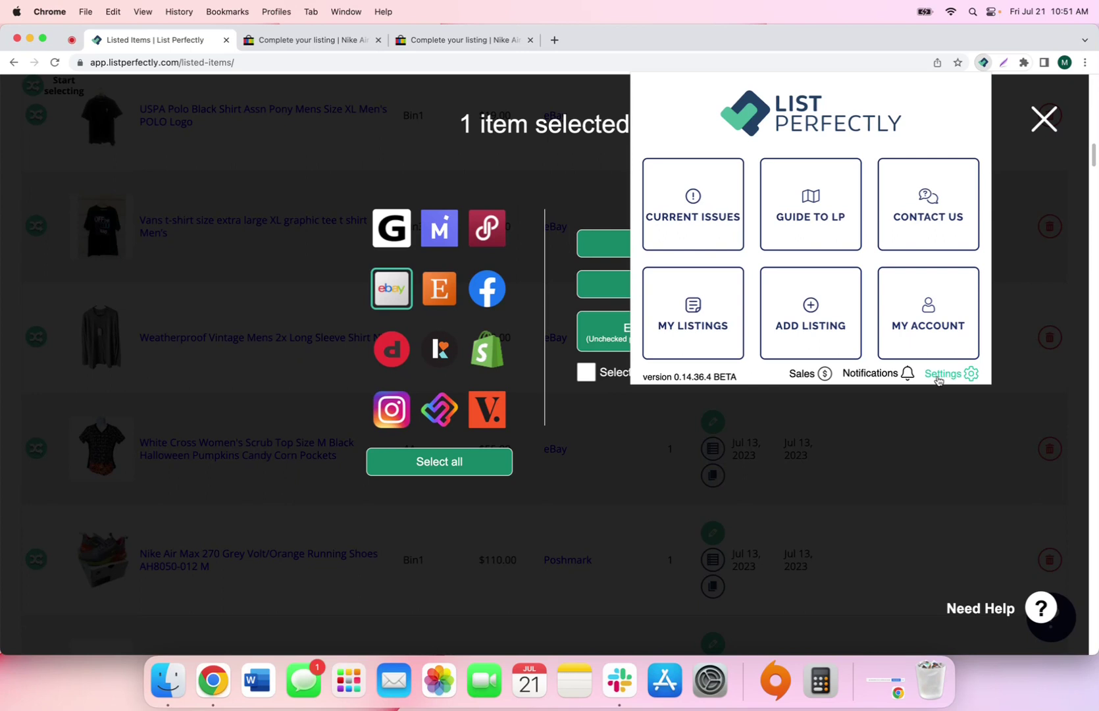
{"action": "left_click", "coordinate": [937, 377]}
{"action": "left_click", "coordinate": [801, 89]}
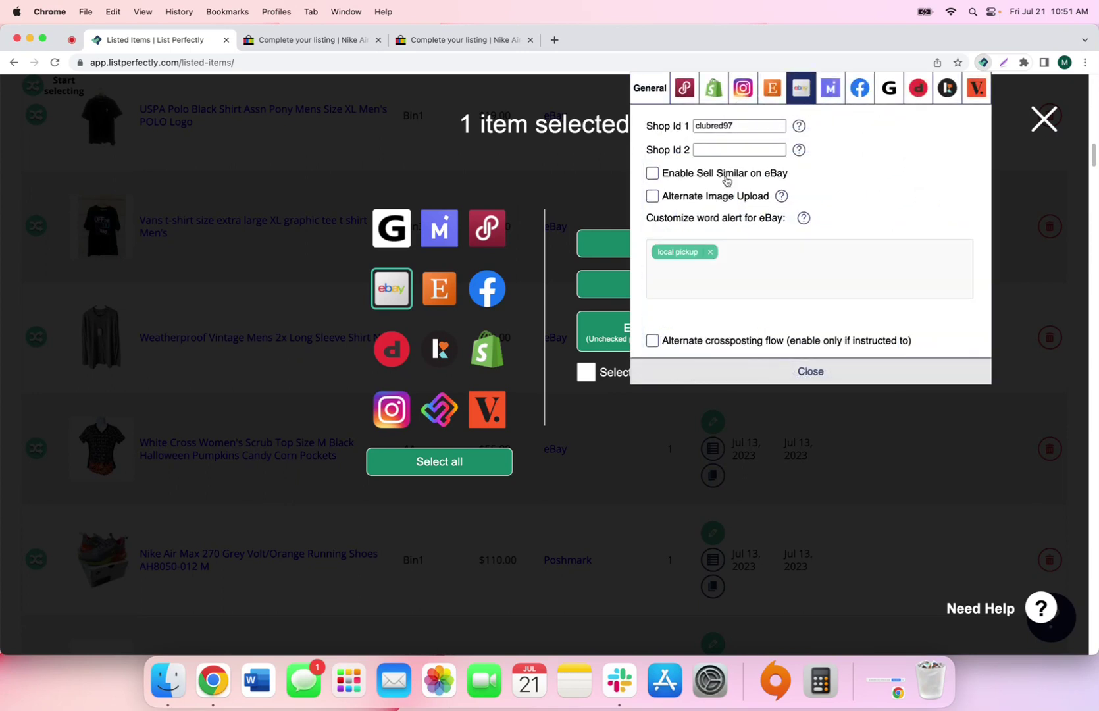
{"action": "left_click", "coordinate": [692, 201]}
{"action": "left_click", "coordinate": [691, 201]}
{"action": "left_click", "coordinate": [300, 318]}
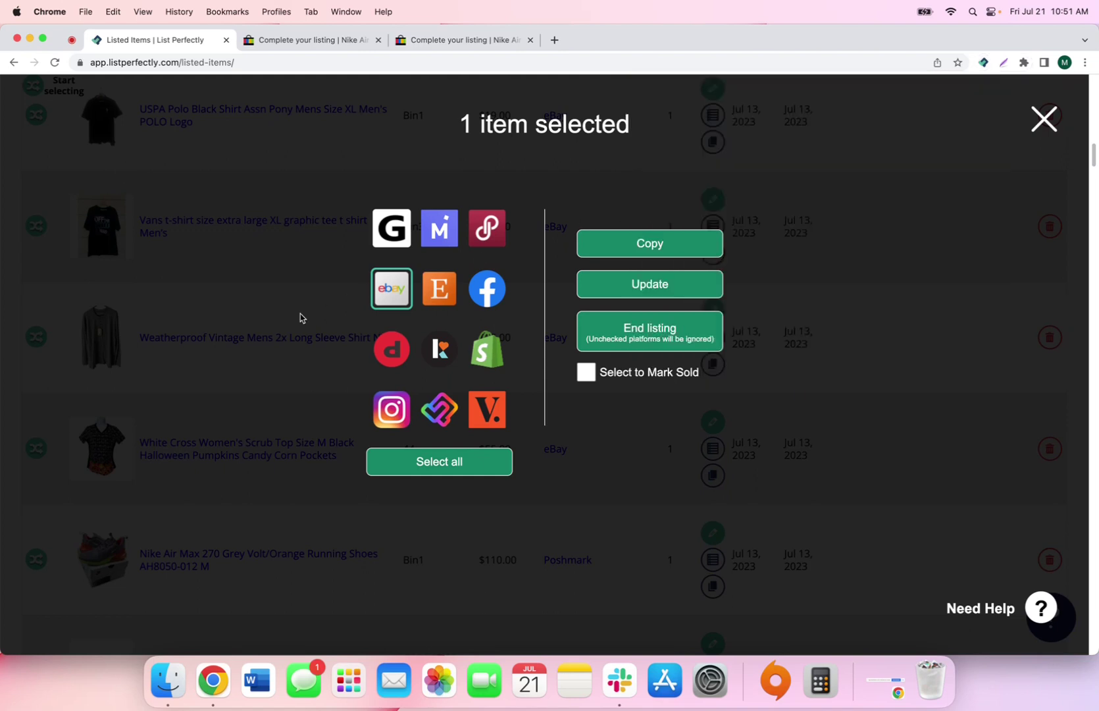
{"action": "left_click", "coordinate": [640, 241]}
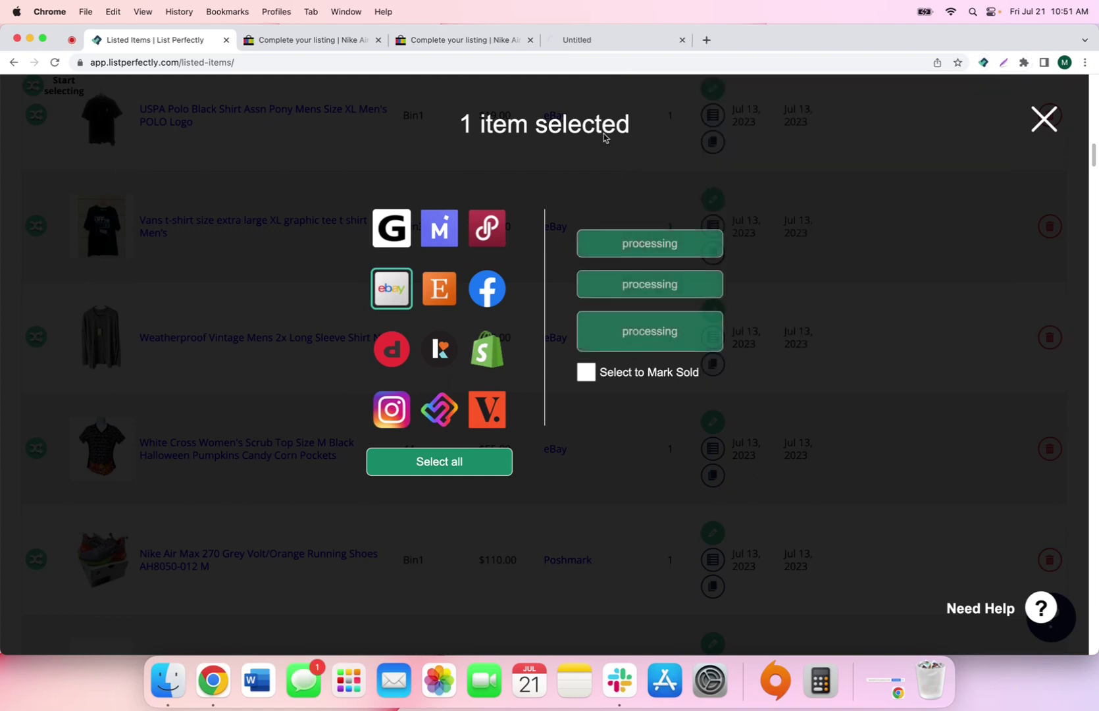
{"action": "left_click", "coordinate": [608, 46]}
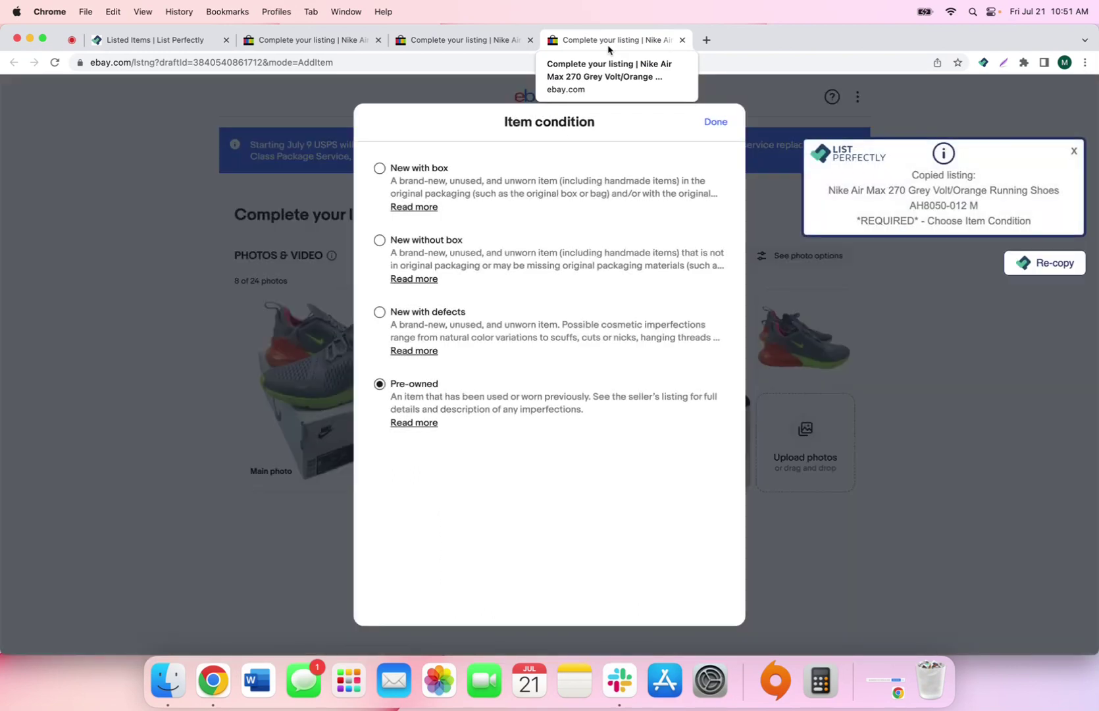
- Confirm Pre-owned condition on the third draft, revealing its 8 copied photos
{"action": "left_click", "coordinate": [715, 122]}
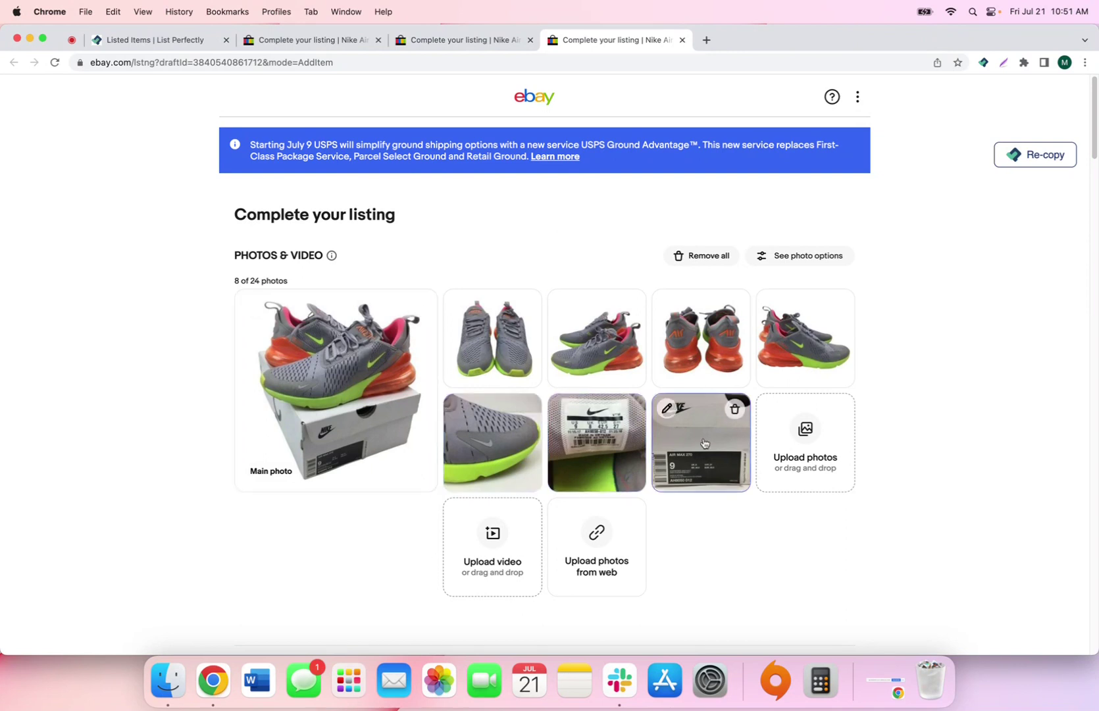
- Enable Alternate Image Upload in the extension's eBay settings, then close the settings and extension menu
{"action": "left_click", "coordinate": [176, 45]}
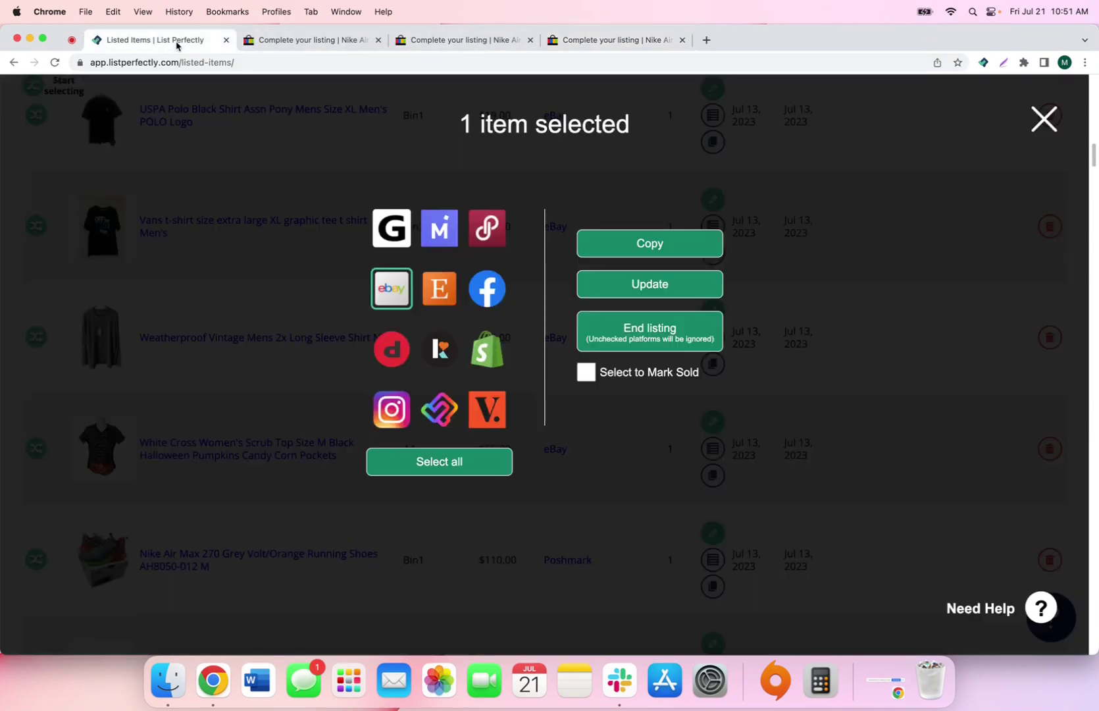
{"action": "left_click", "coordinate": [983, 62]}
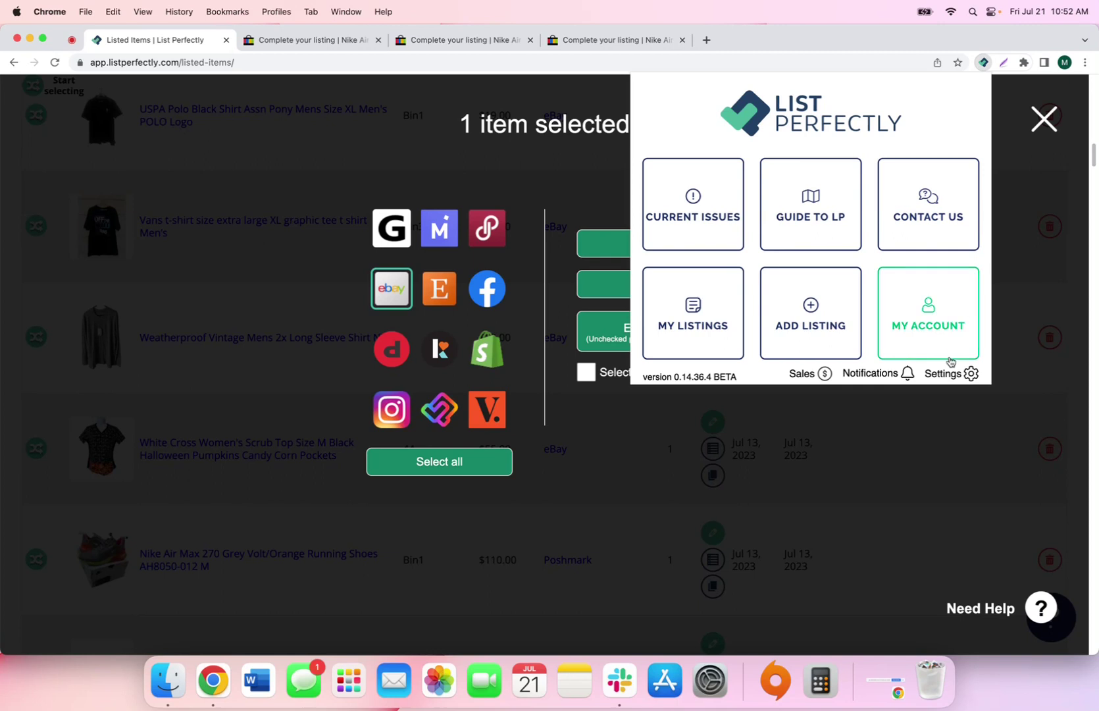
{"action": "left_click", "coordinate": [948, 373]}
{"action": "left_click", "coordinate": [803, 90]}
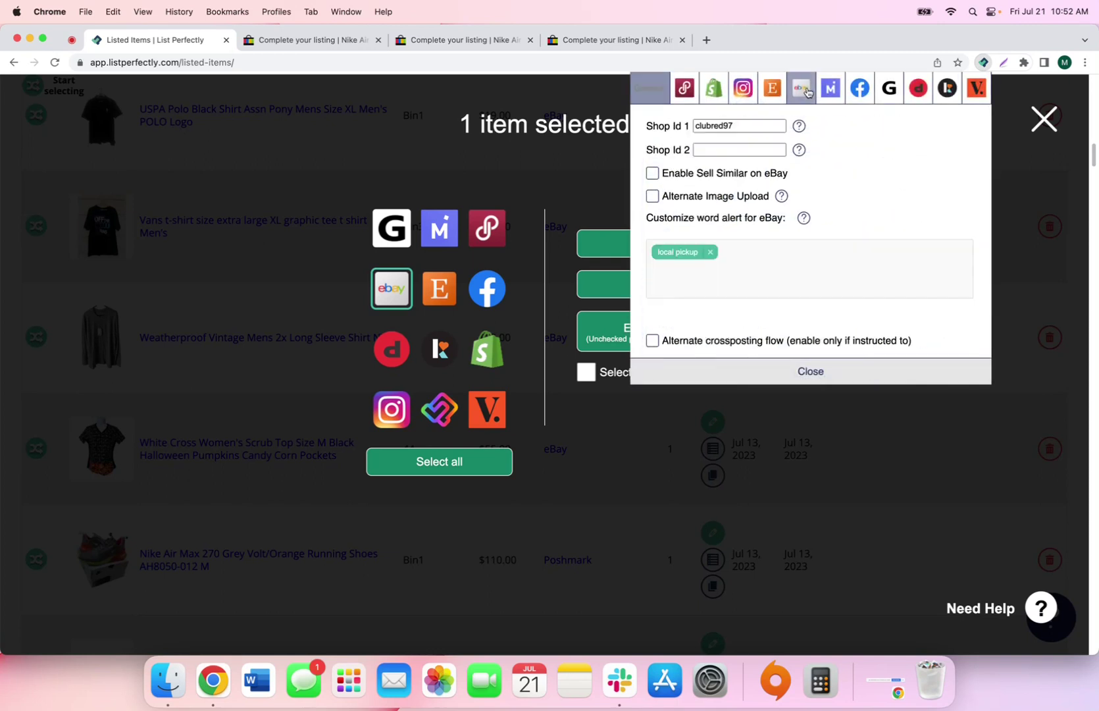
{"action": "left_click", "coordinate": [682, 203]}
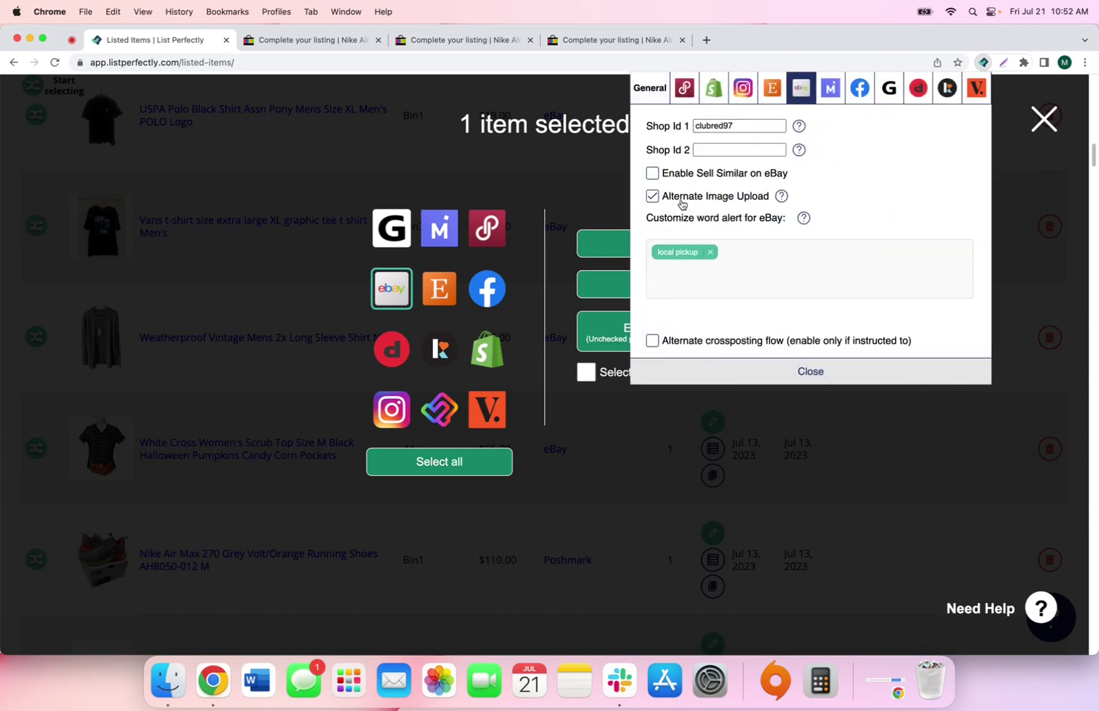
{"action": "left_click", "coordinate": [707, 365]}
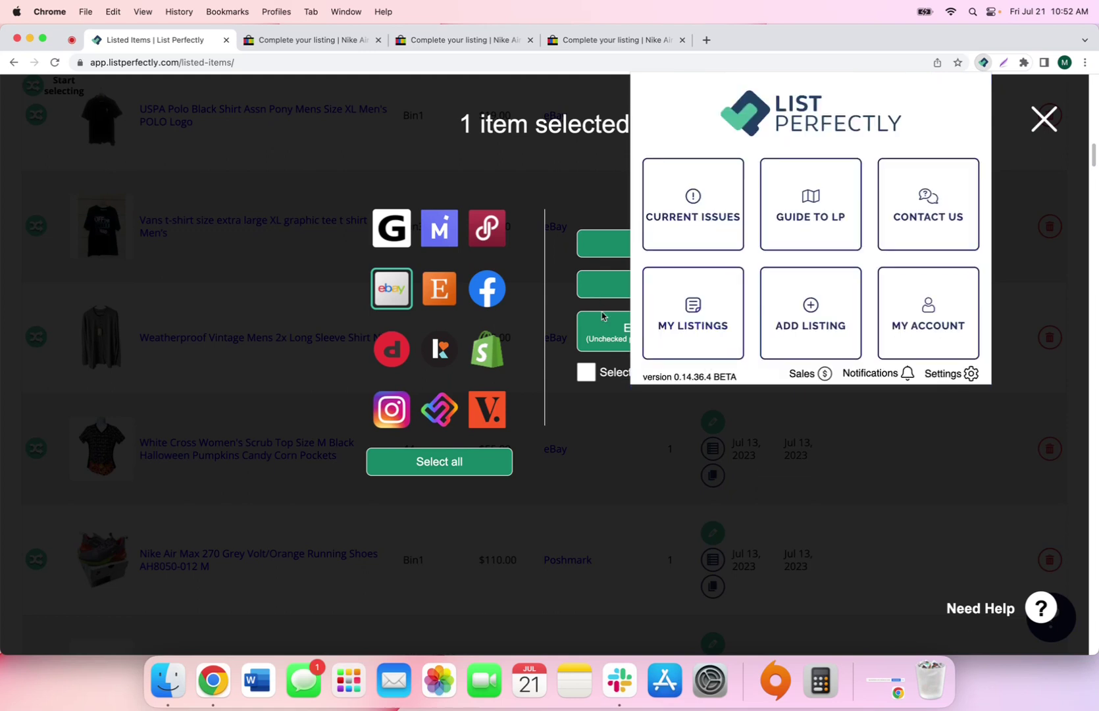
{"action": "left_click", "coordinate": [571, 407]}
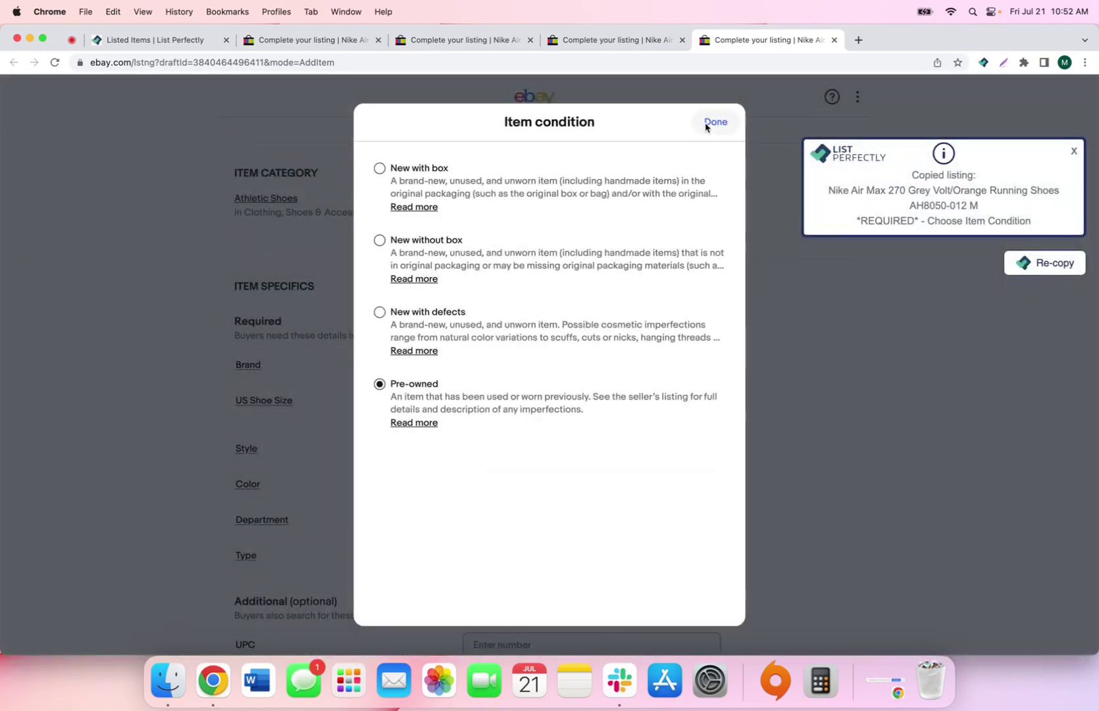
- Confirm Pre-owned on the fourth draft, check its 8 photos, and return to Listed Items
{"action": "left_click", "coordinate": [705, 127]}
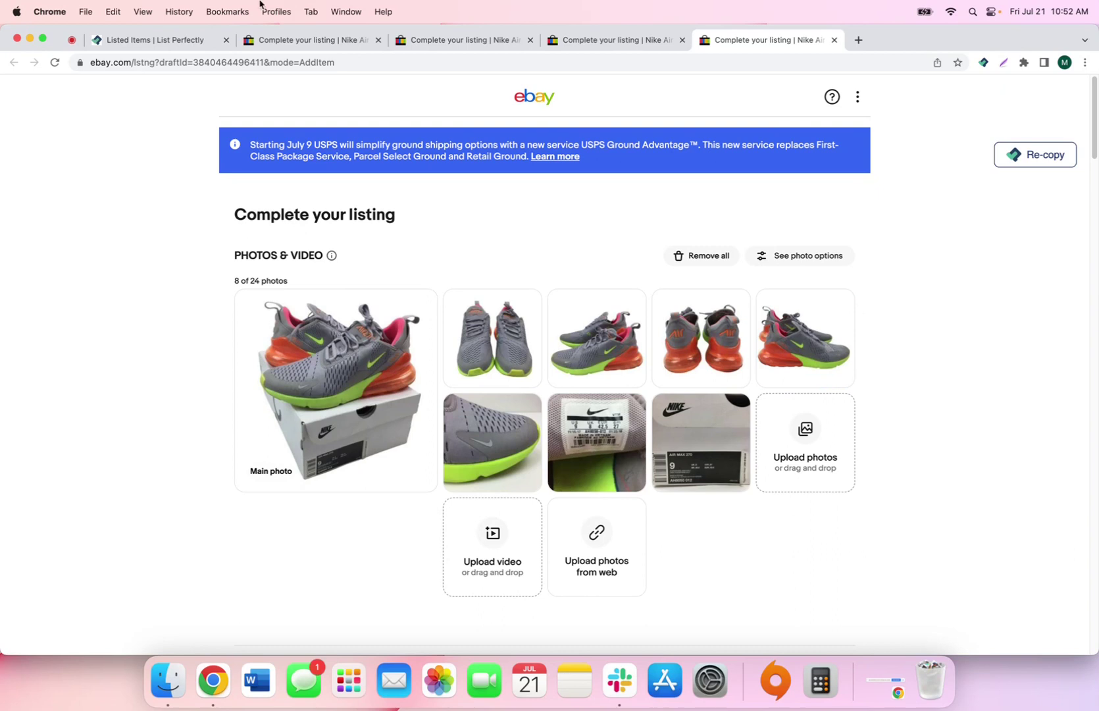
{"action": "left_click", "coordinate": [161, 39]}
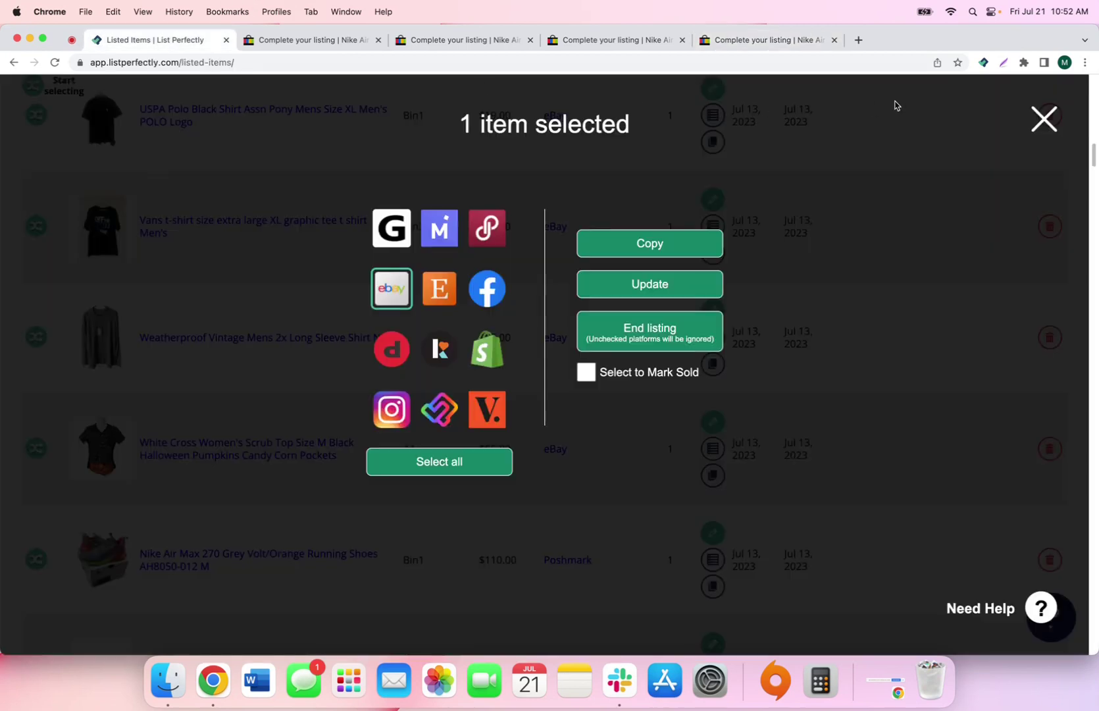
- Reopen the List Perfectly extension settings on the eBay tab to show Alternate Image Upload enabled
{"action": "left_click", "coordinate": [983, 63]}
{"action": "left_click", "coordinate": [966, 382]}
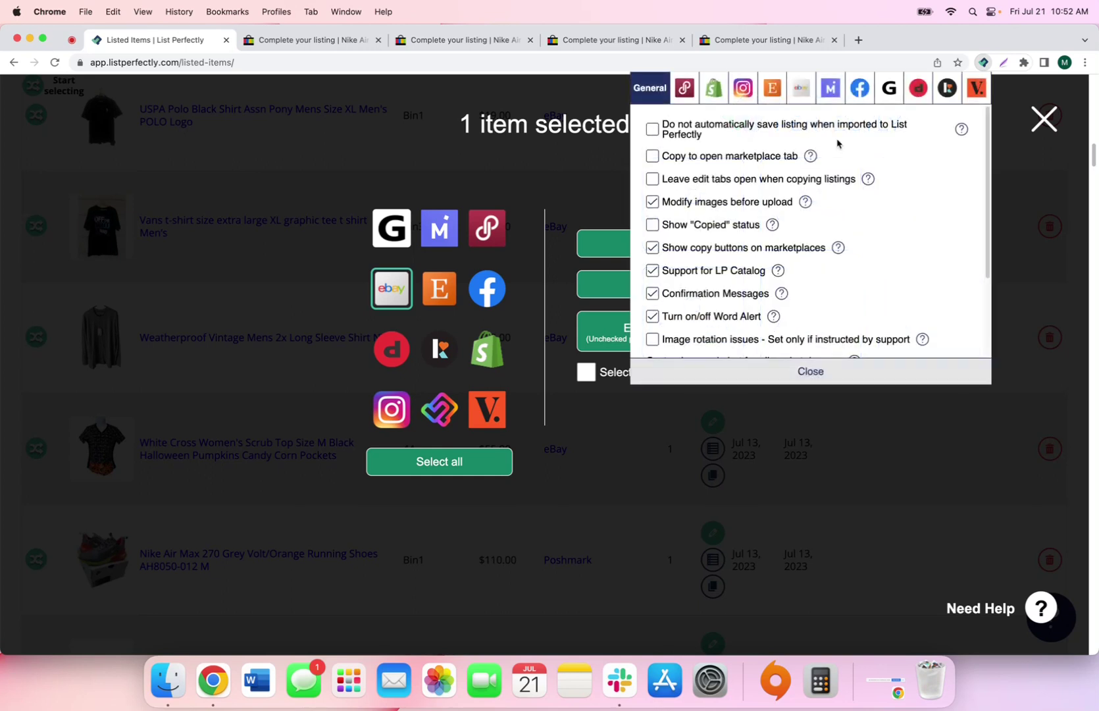
{"action": "left_click", "coordinate": [801, 92]}
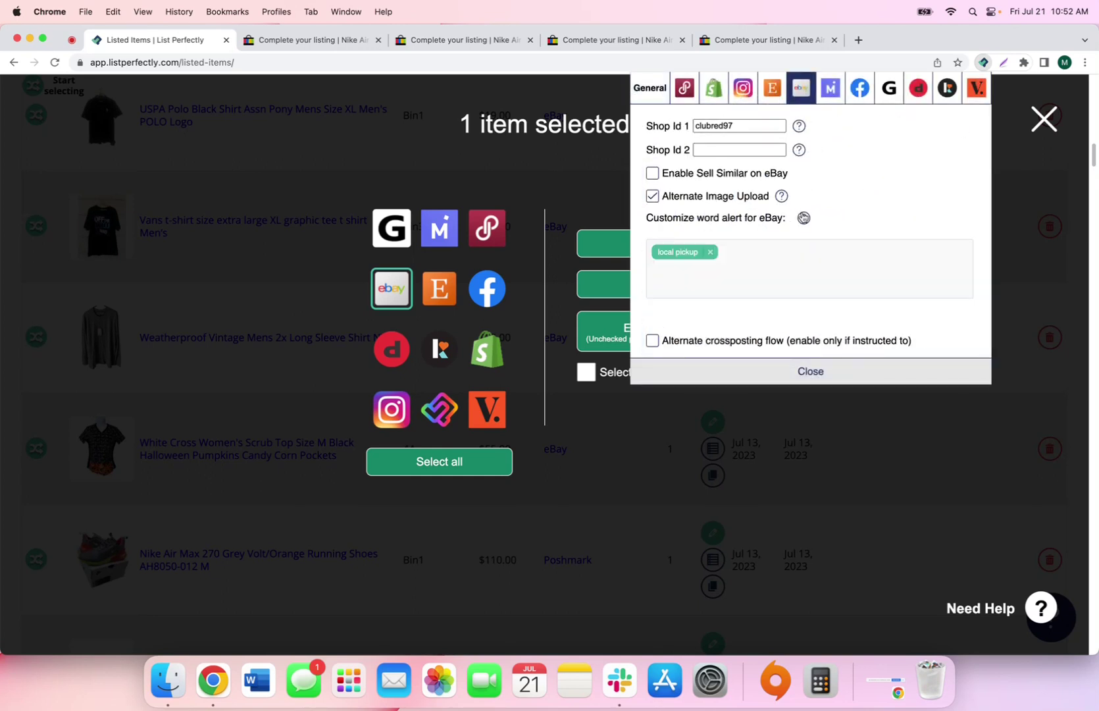